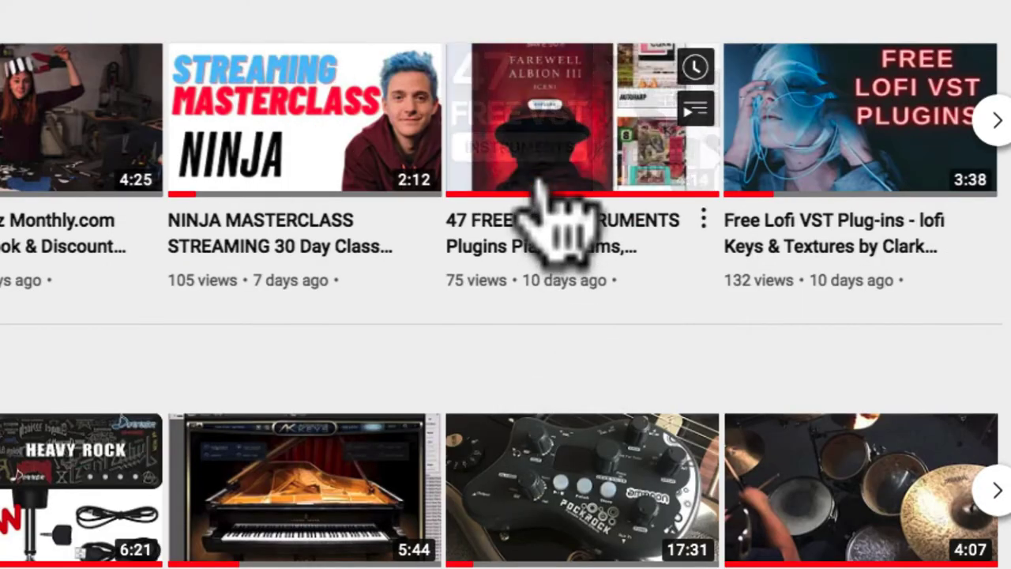
Page through the channel's uploads to the SINEfactory video of licensed free instruments.
click(994, 127)
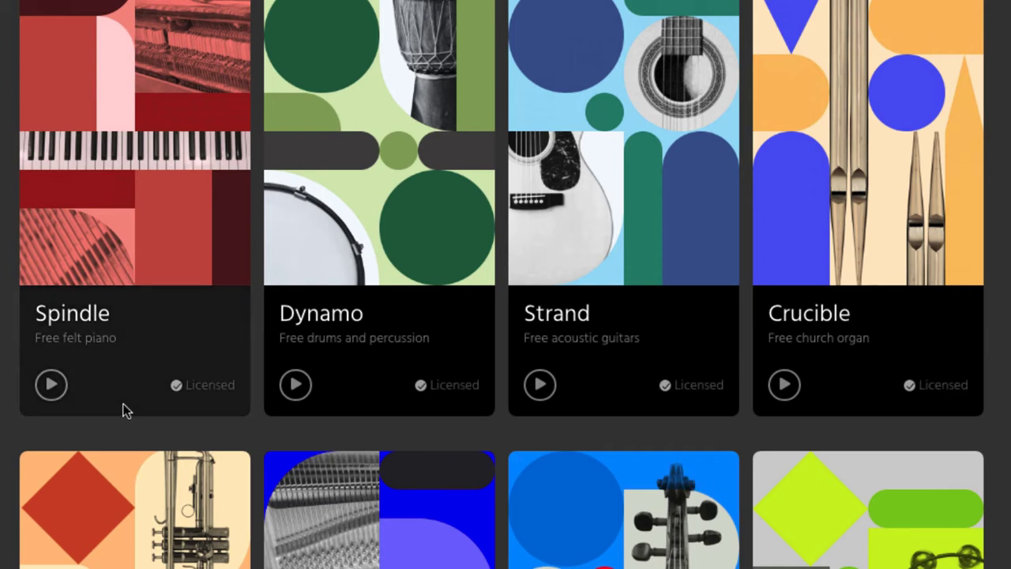
Preview the Spindle, Dynamo and Strand demos in turn, then leave Crucible's organ playing.
click(54, 387)
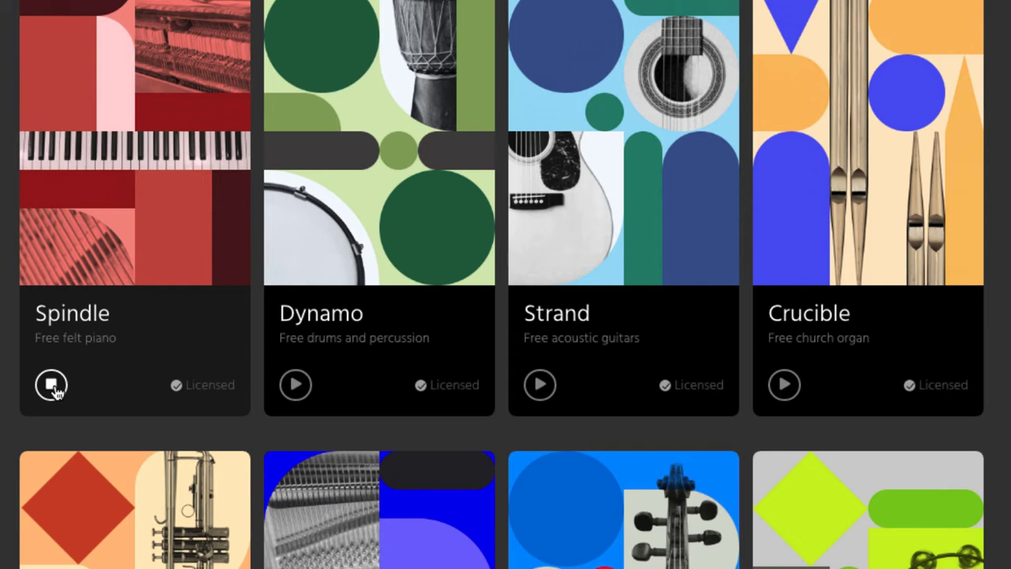
click(54, 388)
click(297, 385)
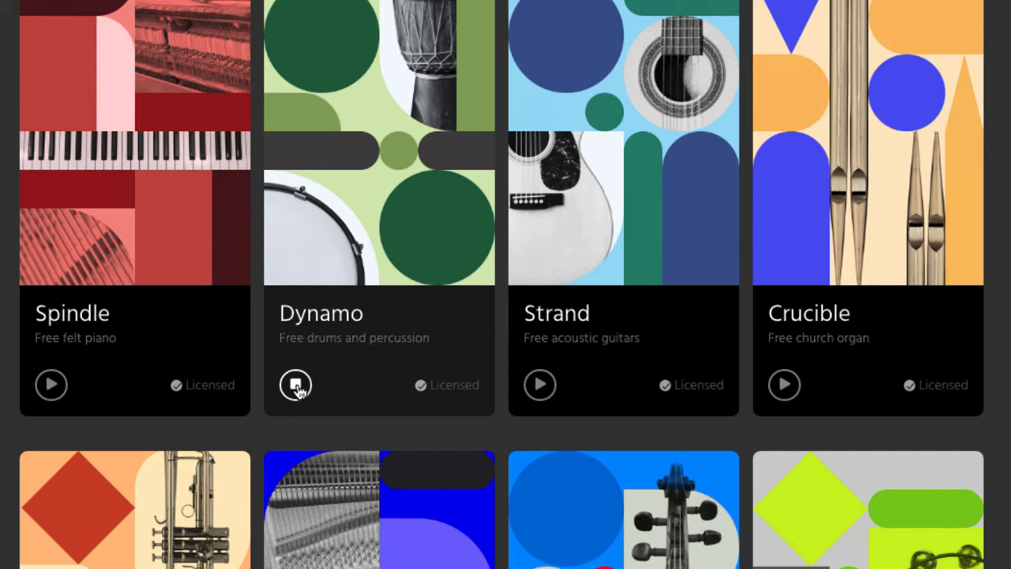
click(297, 385)
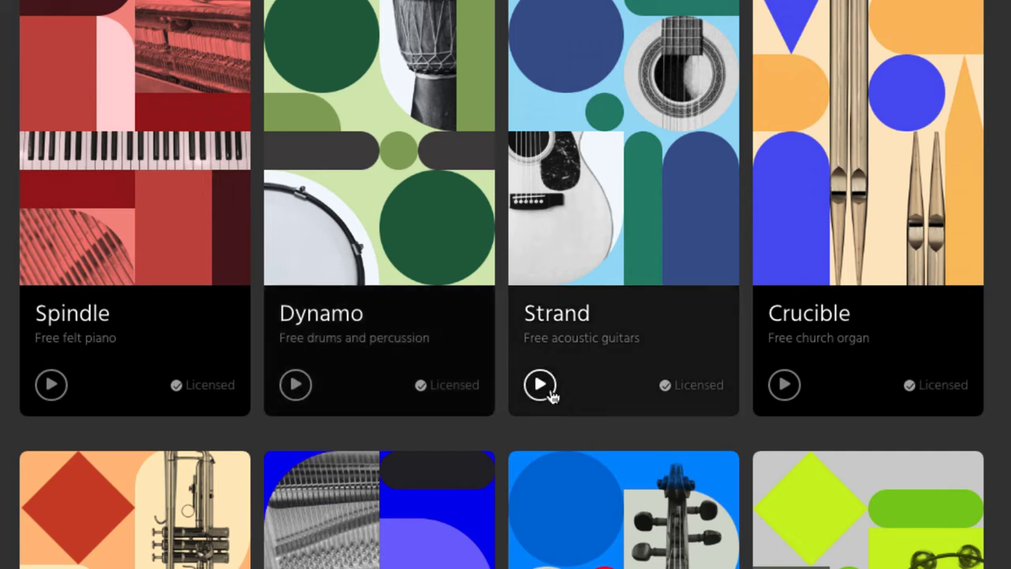
click(542, 385)
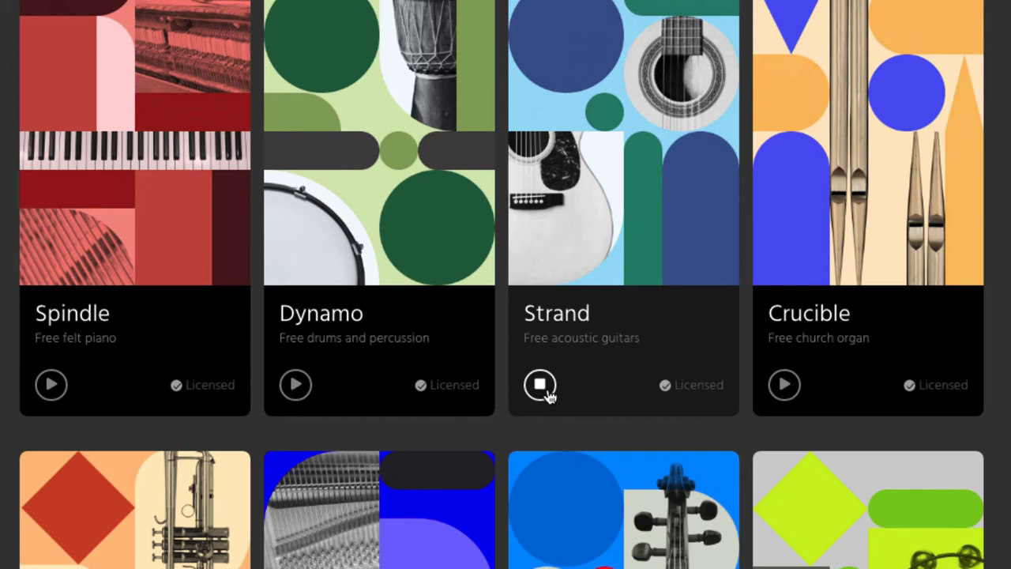
click(542, 385)
click(786, 386)
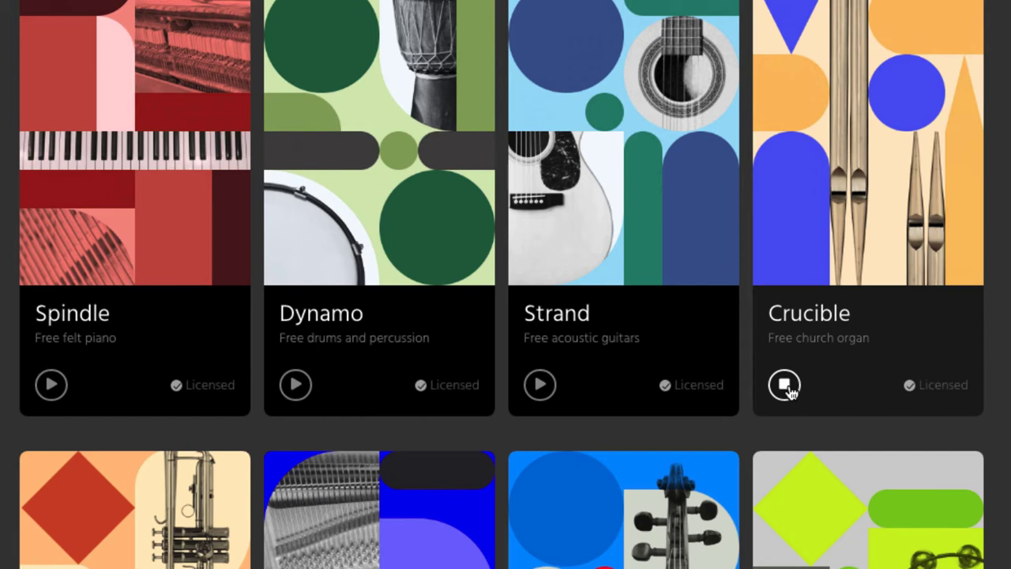
Preview the Rotary, Ratio, Helix and Gearbox demos one after another, then return to the top.
scroll(316, 442, down, 5)
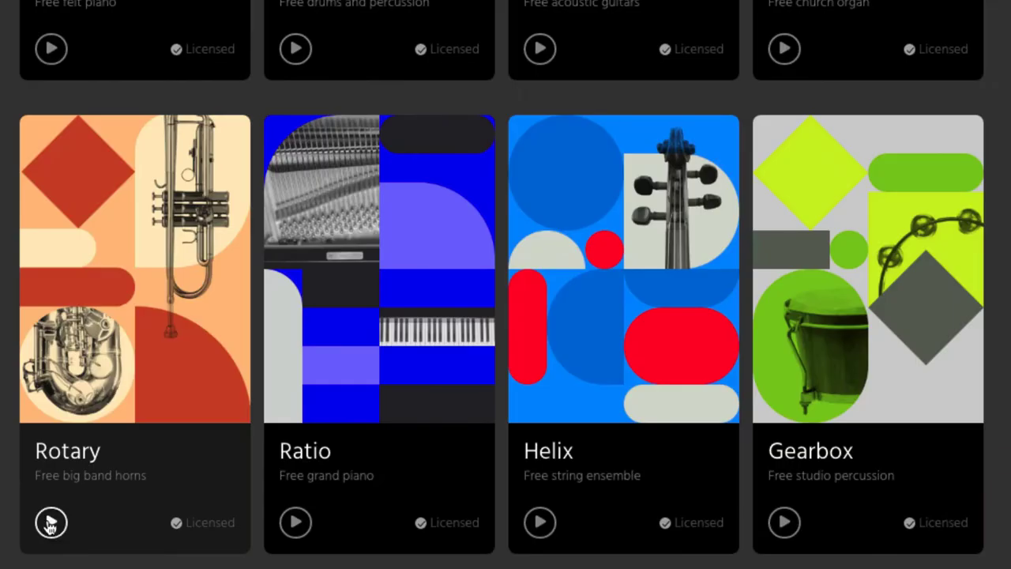
click(53, 526)
click(52, 525)
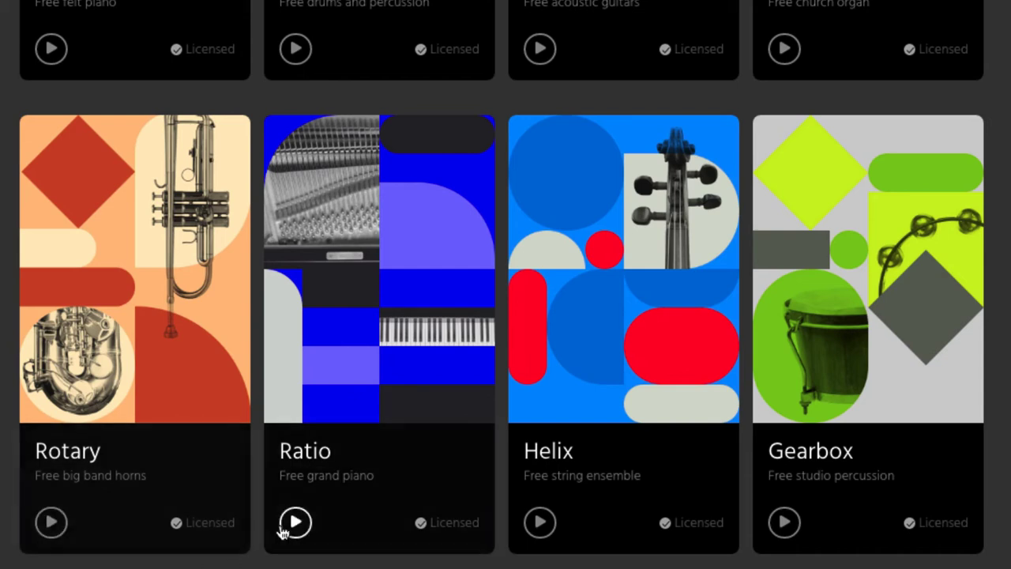
click(295, 525)
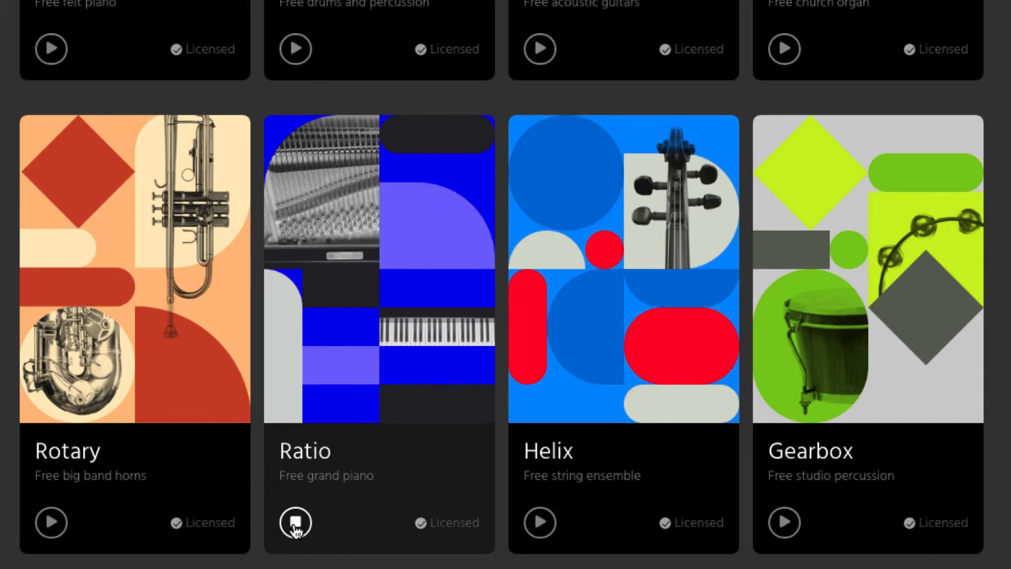
click(540, 523)
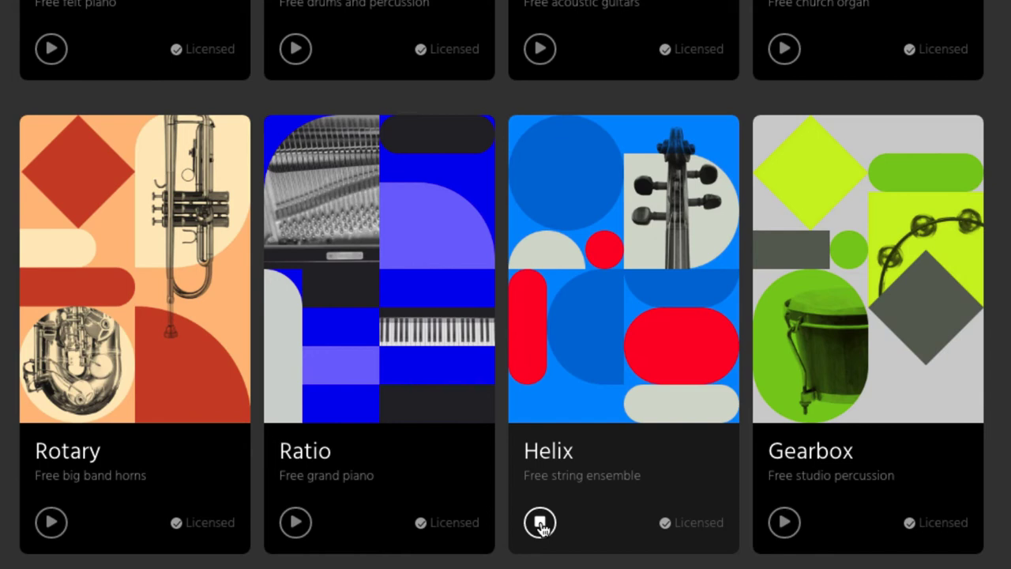
click(541, 524)
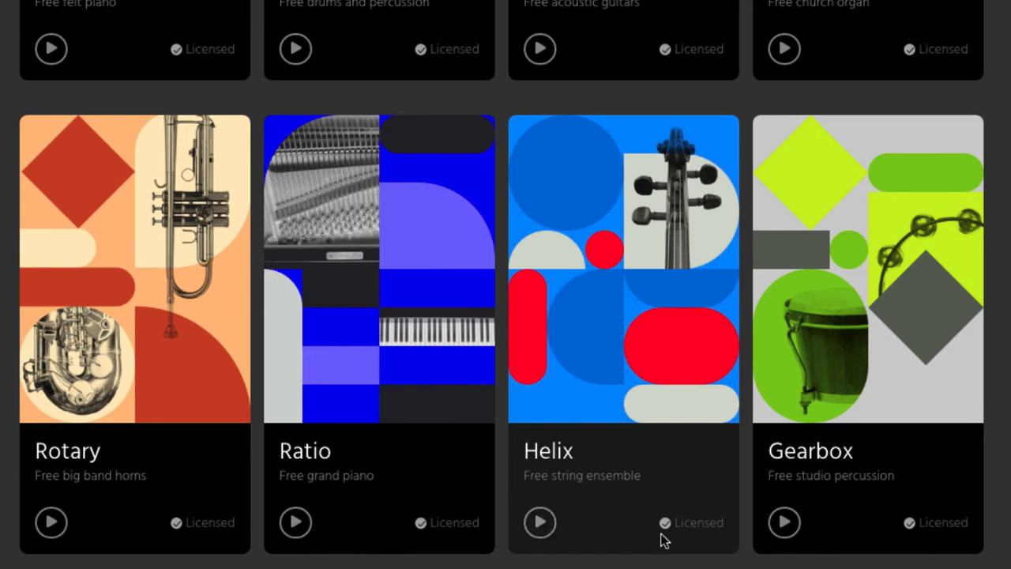
click(785, 529)
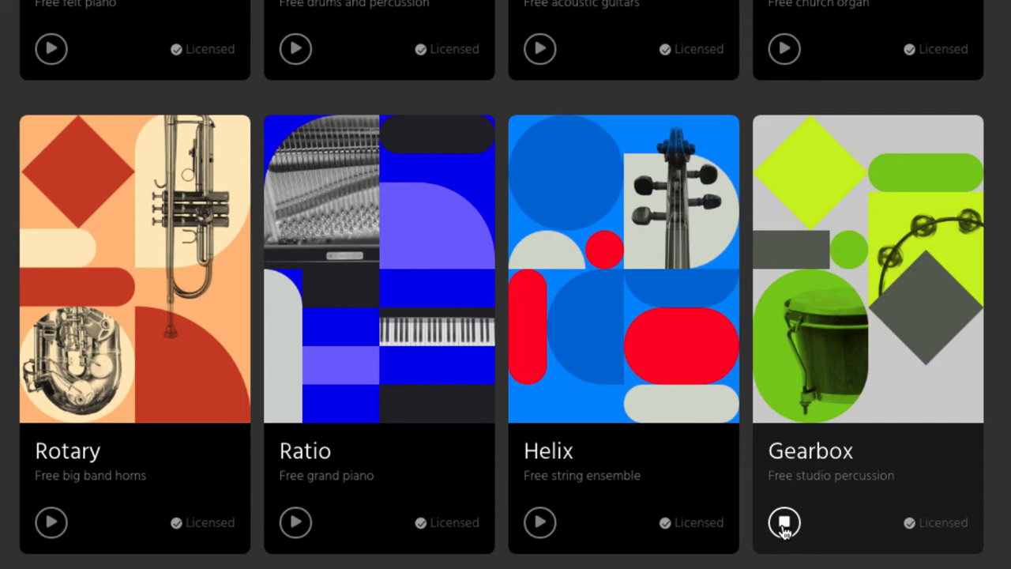
click(785, 522)
scroll(505, 284, up, 5)
scroll(506, 284, up, 10)
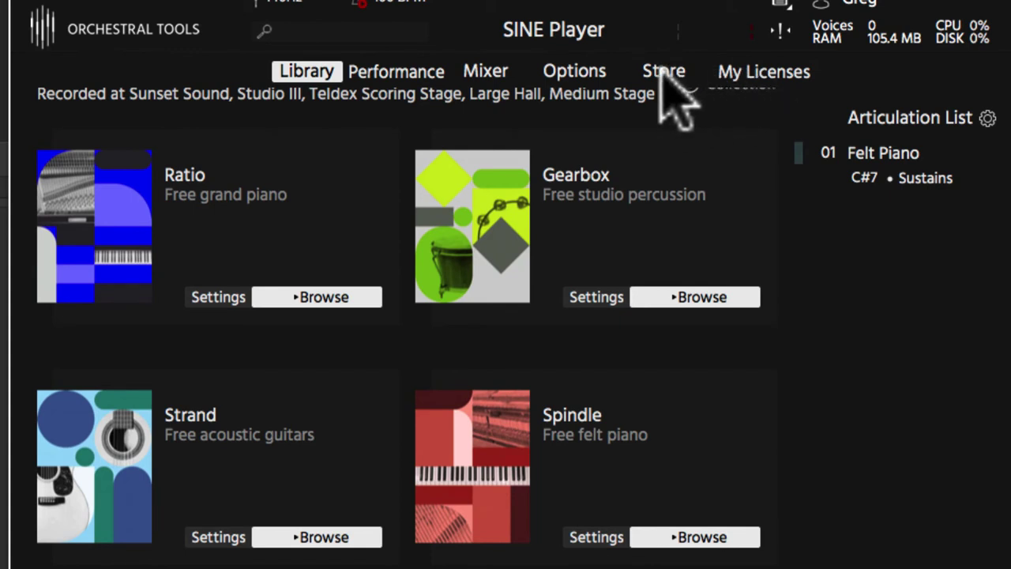
click(740, 72)
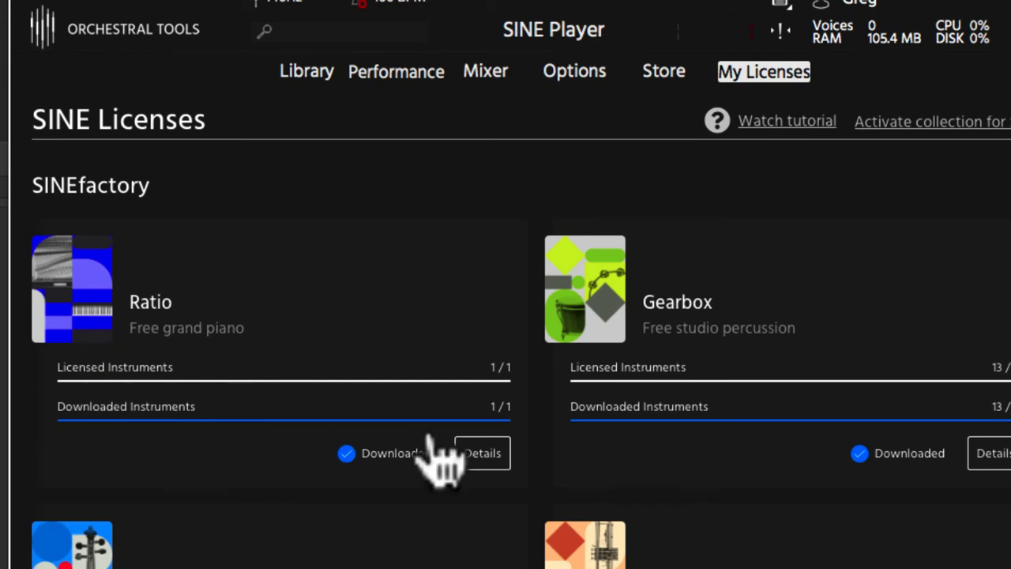
scroll(419, 316, down, 6)
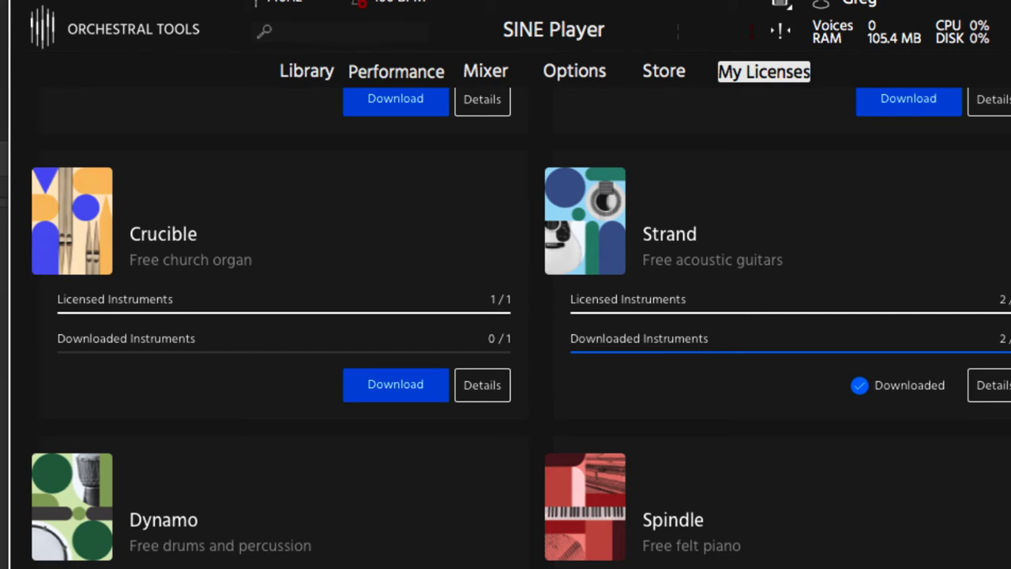
scroll(506, 316, up, 6)
click(316, 73)
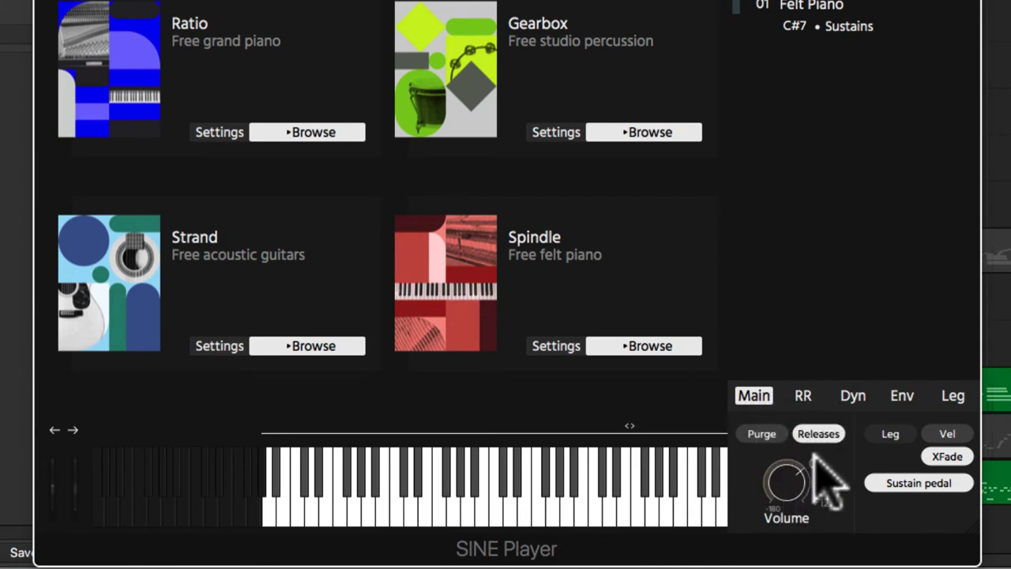
click(804, 398)
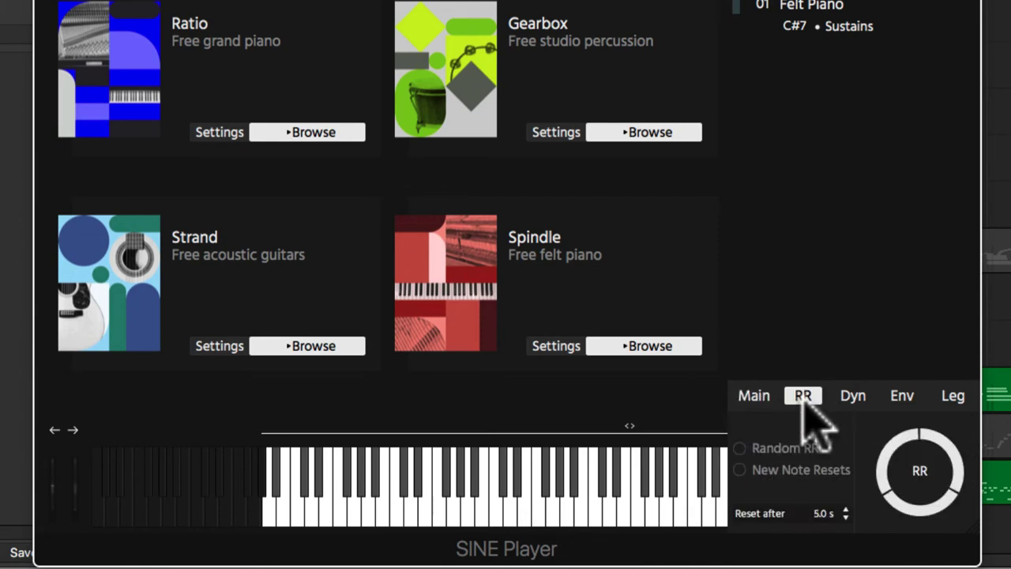
click(859, 399)
click(900, 399)
click(952, 399)
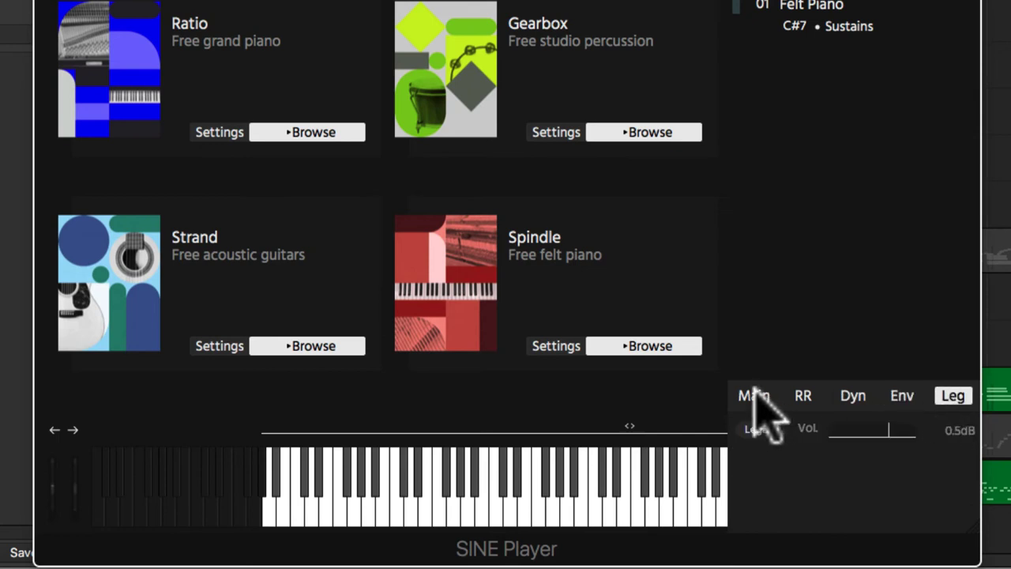
click(755, 399)
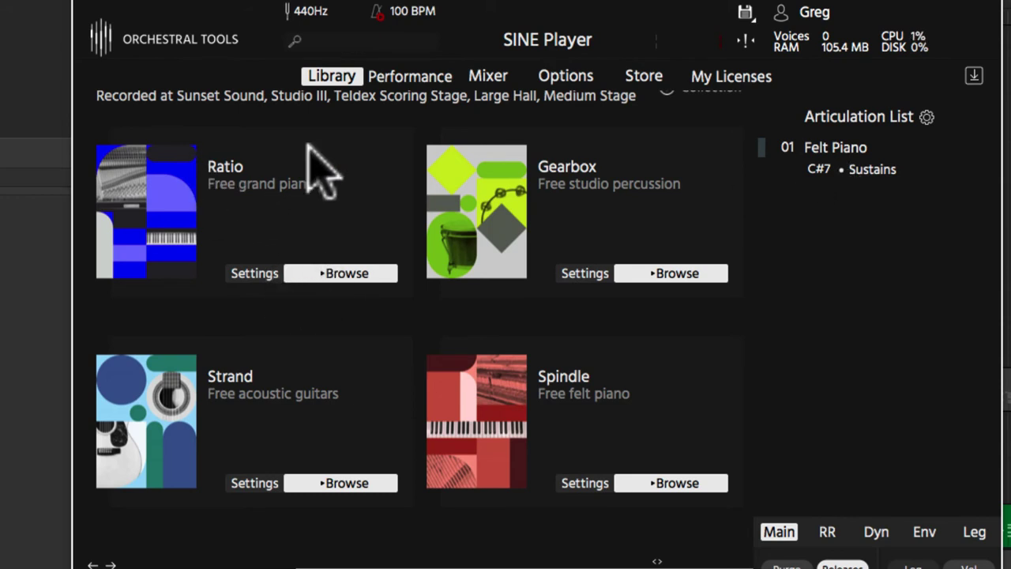
Remove the Felt Piano articulation, leaving the articulation list empty and RAM at 0.0 MB.
click(926, 117)
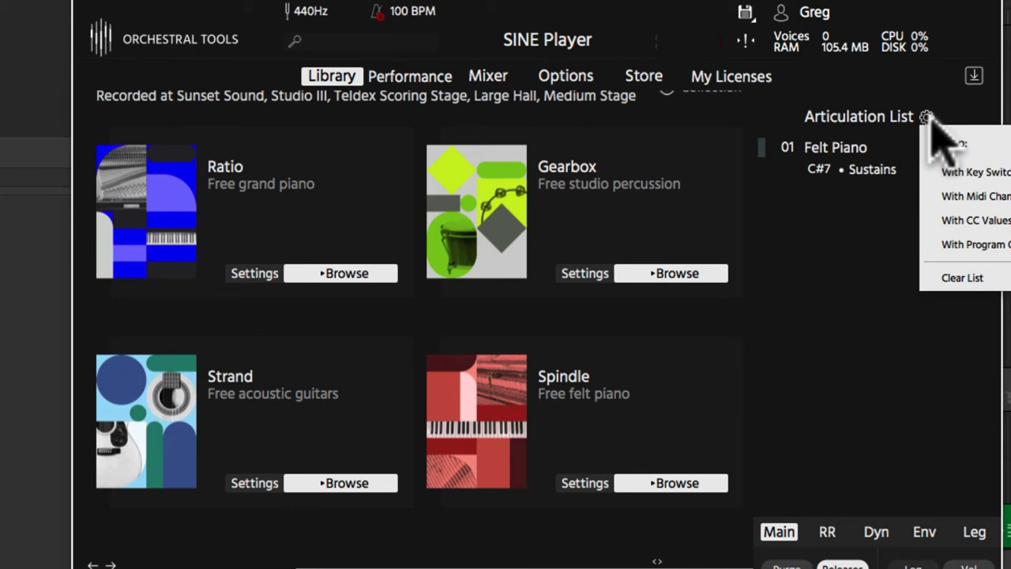
click(929, 116)
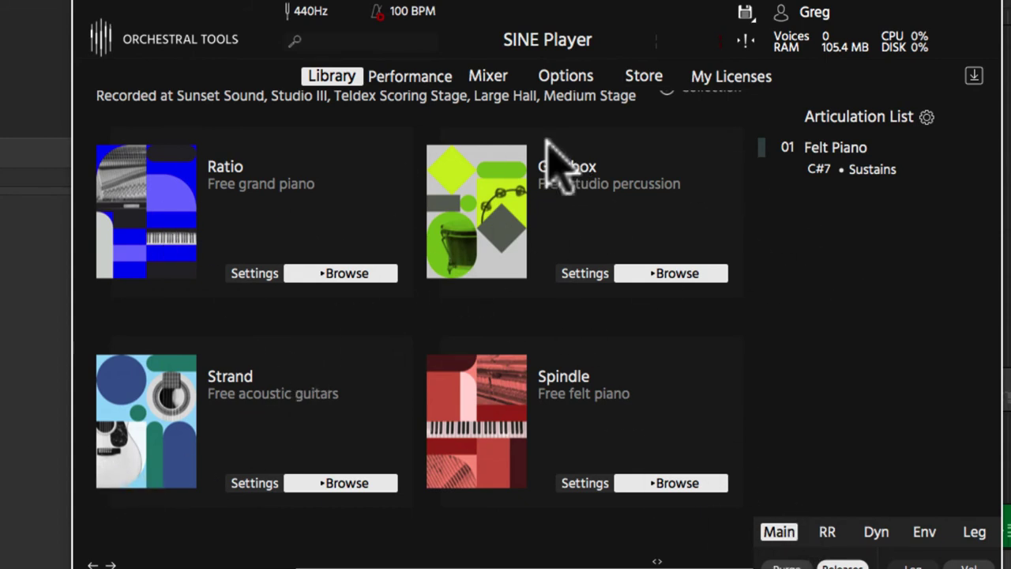
right_click(820, 146)
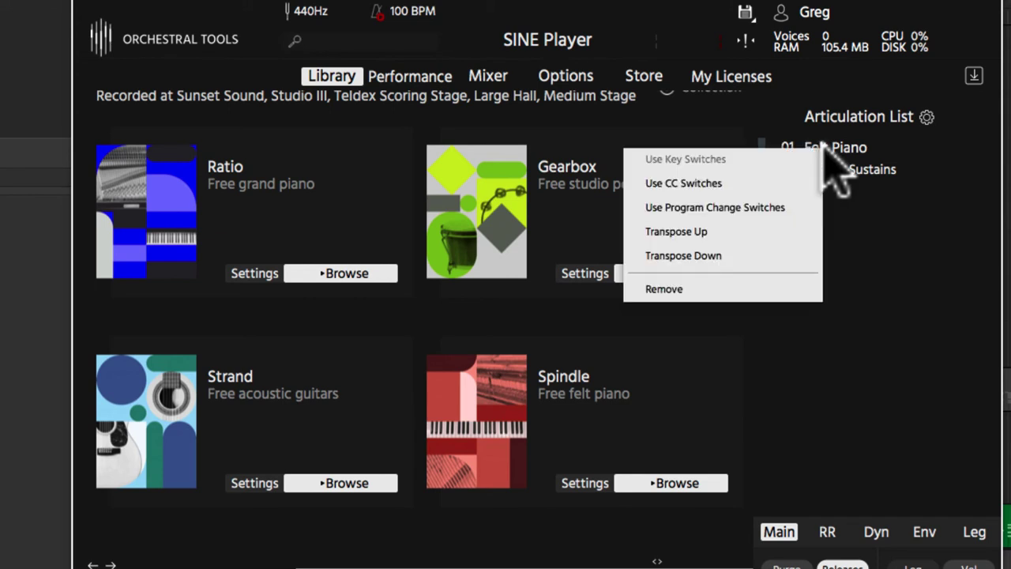
click(701, 289)
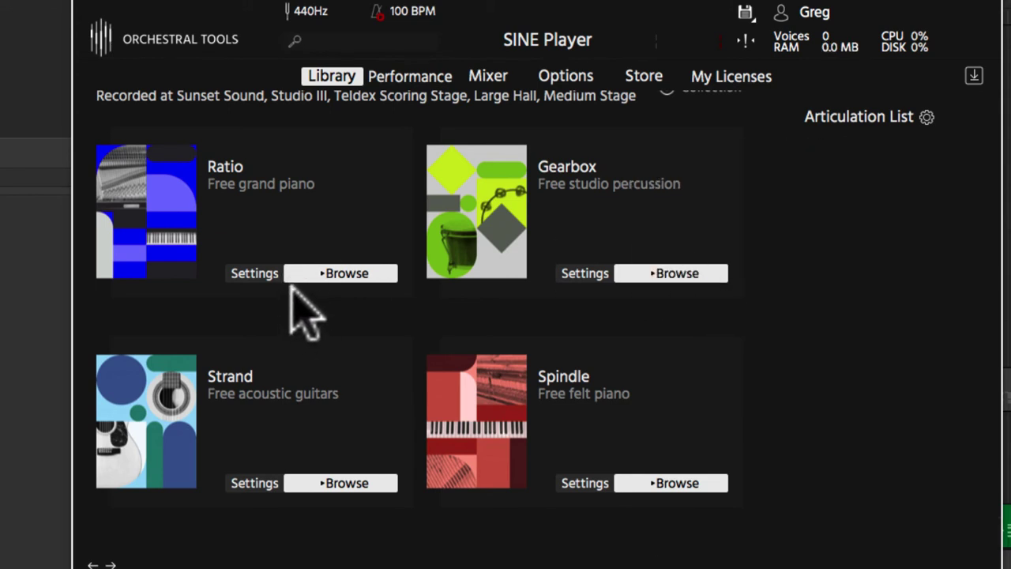
Load Ratio's 01 Piano and play a run of notes on the on-screen keyboard.
click(332, 273)
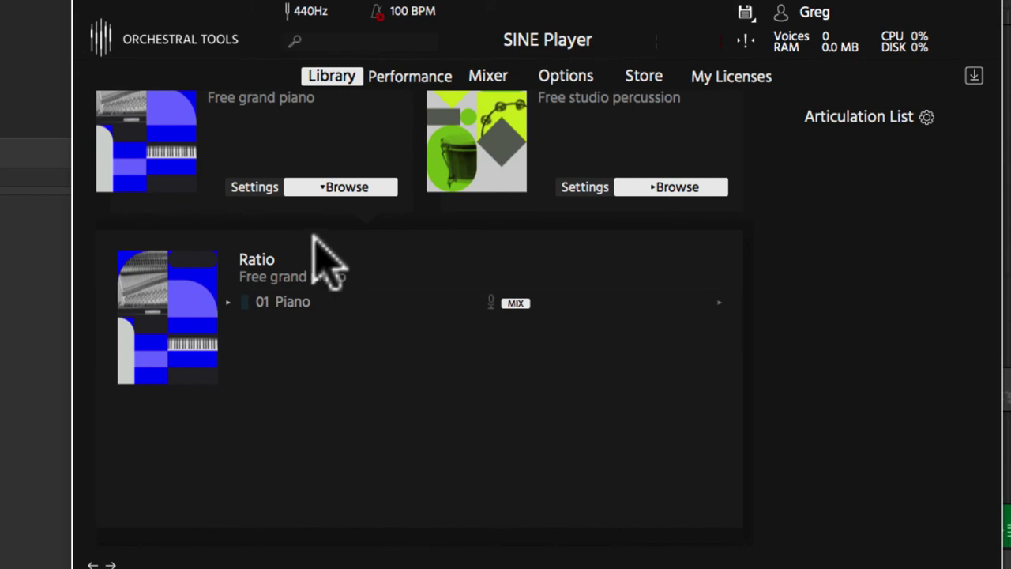
scroll(440, 348, up, 3)
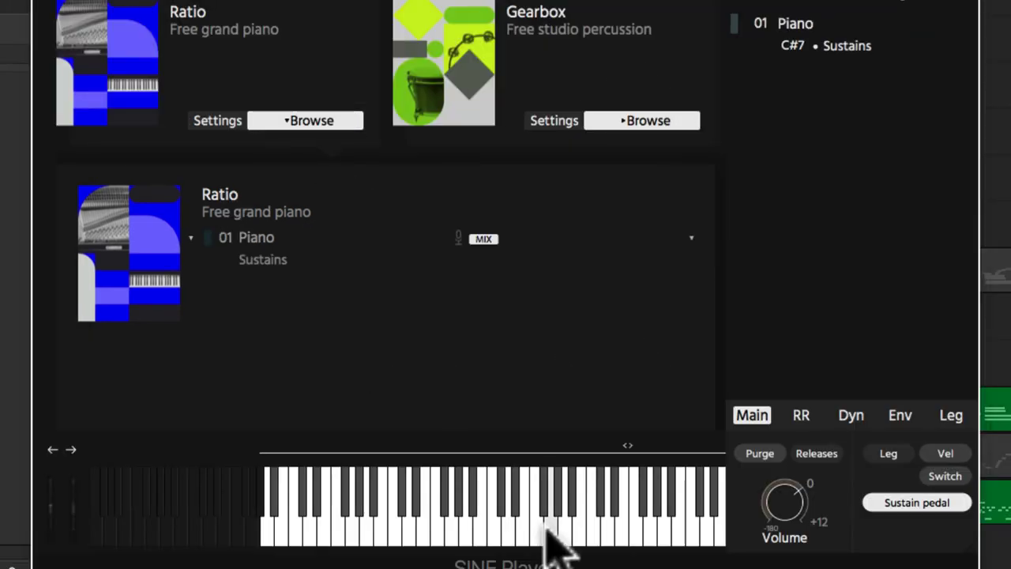
drag(420, 545, 638, 545)
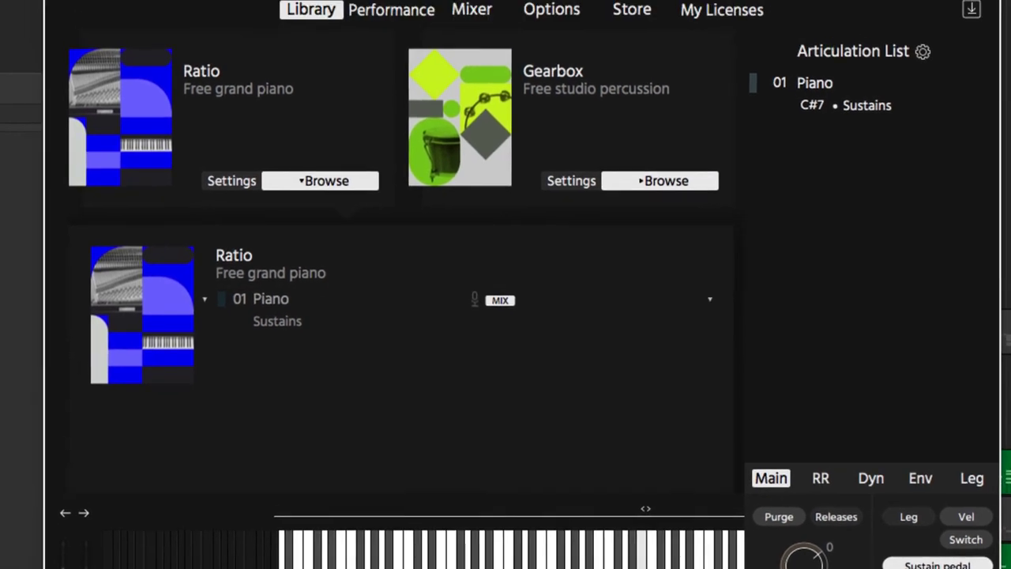
View the Mixer and Options pages, then show the Store's Inspire bundle (549,00 €) instrument list.
click(471, 11)
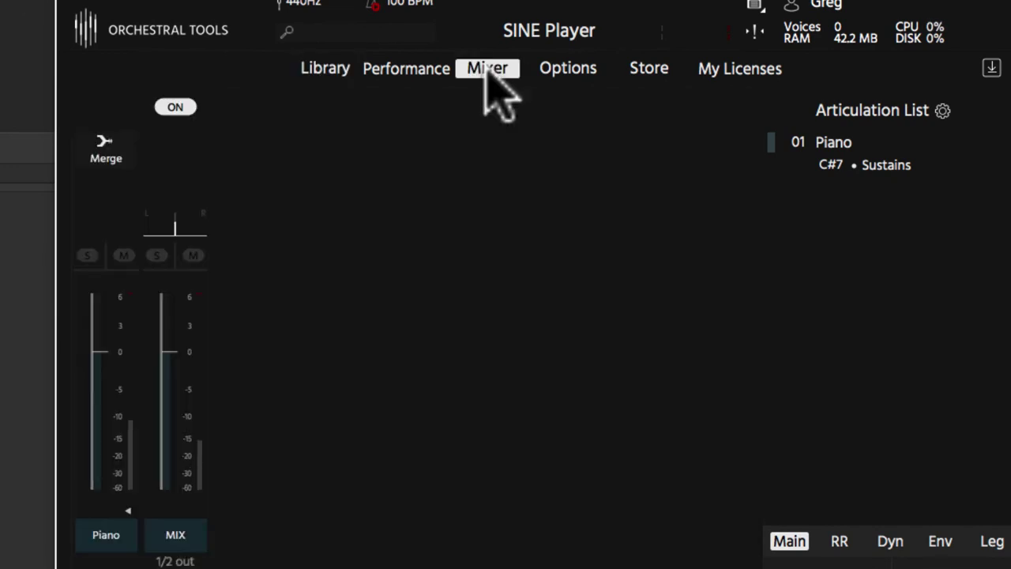
click(557, 75)
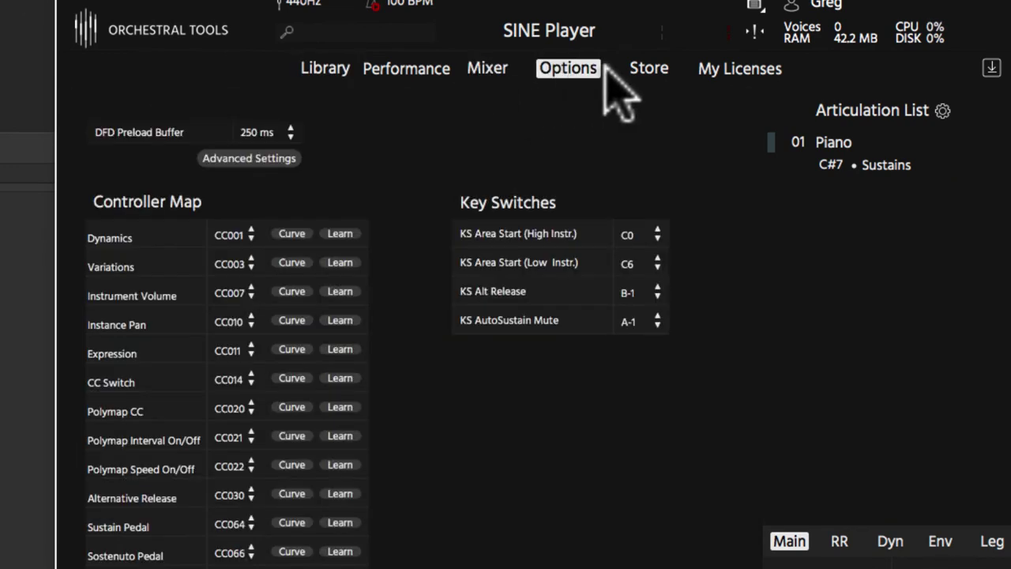
click(637, 70)
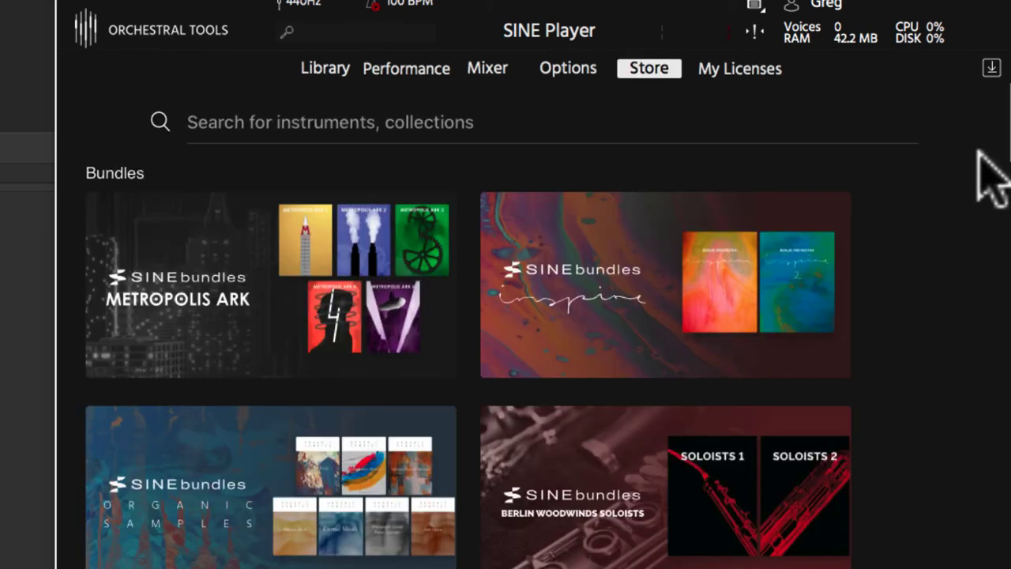
scroll(1000, 189, down, 5)
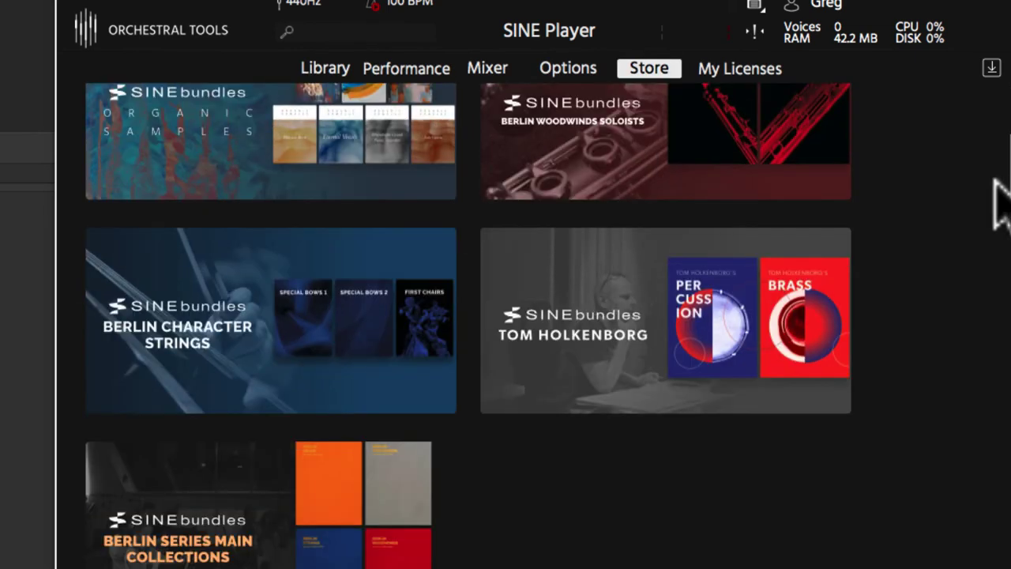
scroll(991, 193, down, 3)
drag(987, 212, 980, 95)
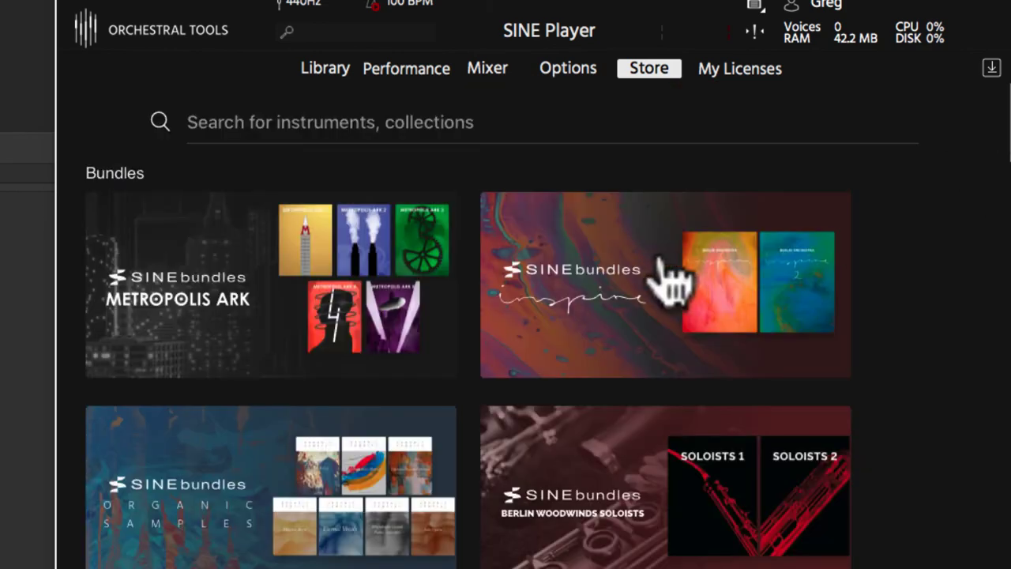
click(576, 293)
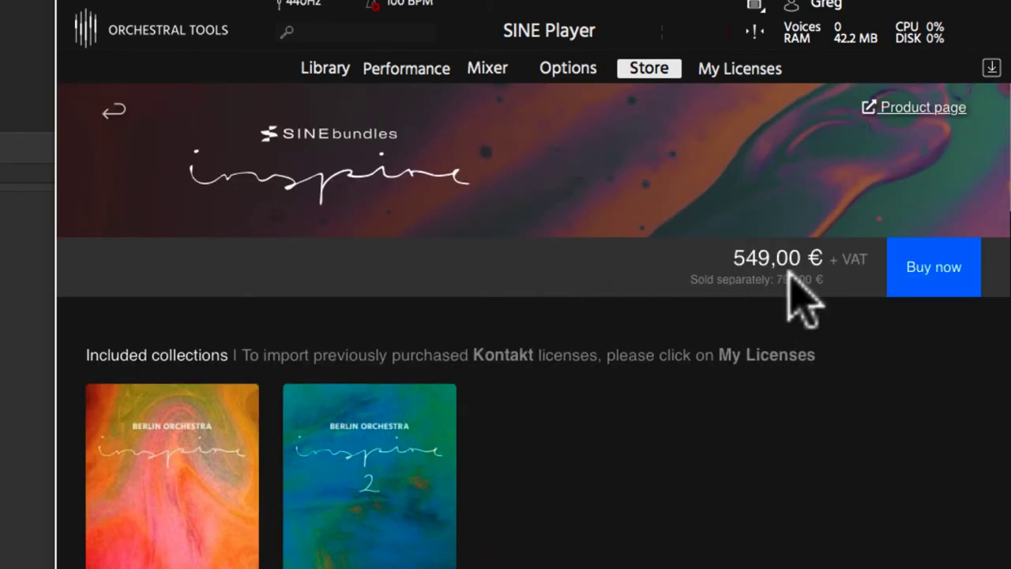
drag(1002, 212, 975, 153)
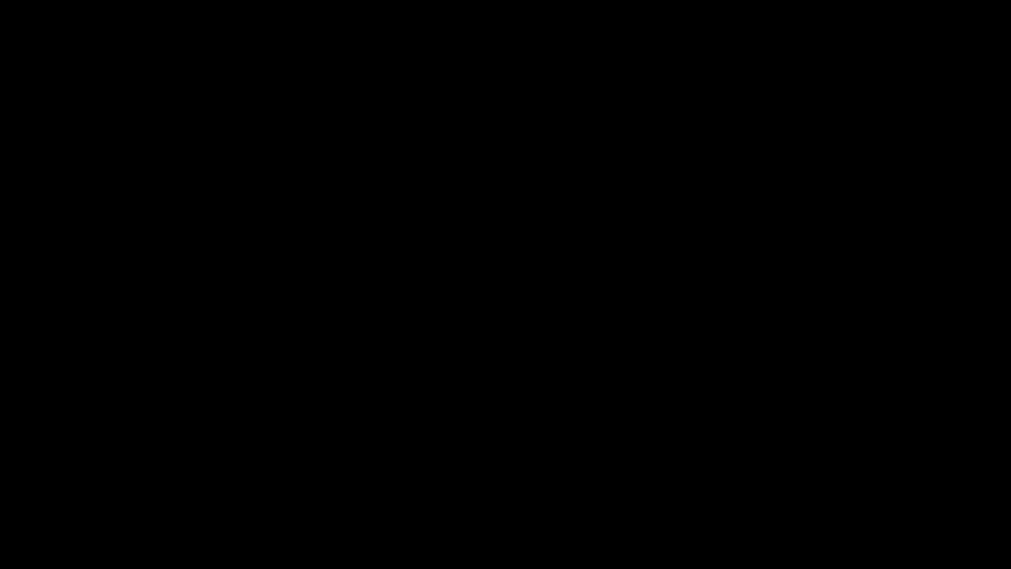